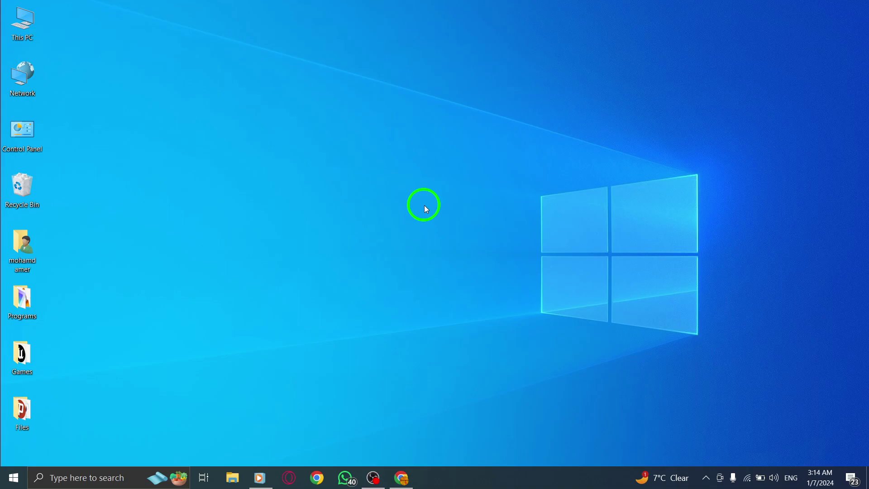
# Step: Bring up Chrome from the taskbar with the Gmail primary inbox showing
pyautogui.click(403, 477)
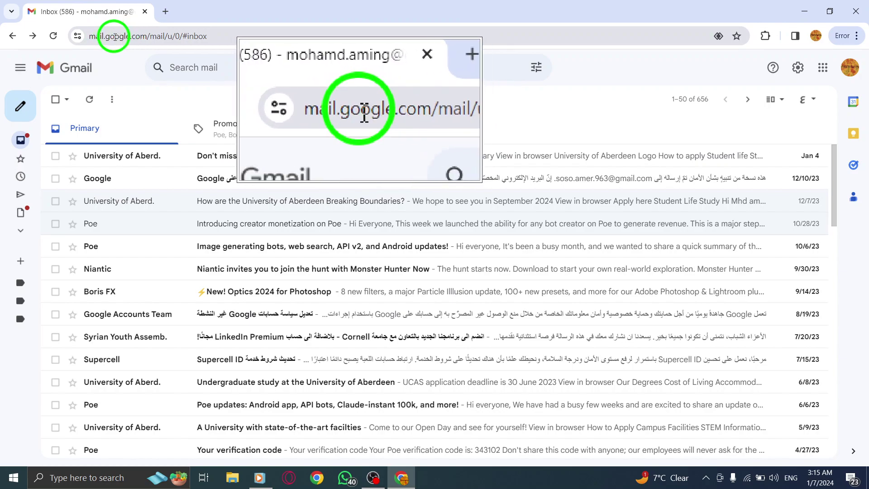
# Step: Show Gmail's Quick settings panel with density, theme and inbox type options
pyautogui.click(799, 68)
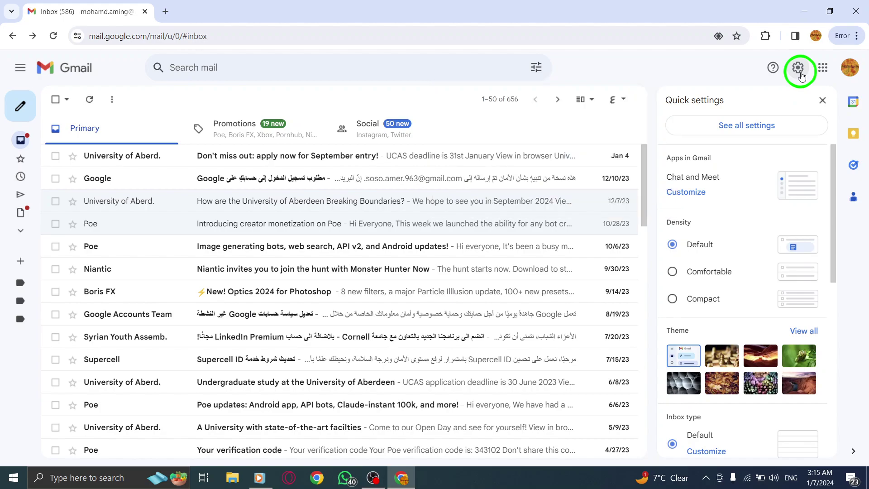
# Step: Go to 'See all settings' to reach the General settings tab
pyautogui.click(737, 126)
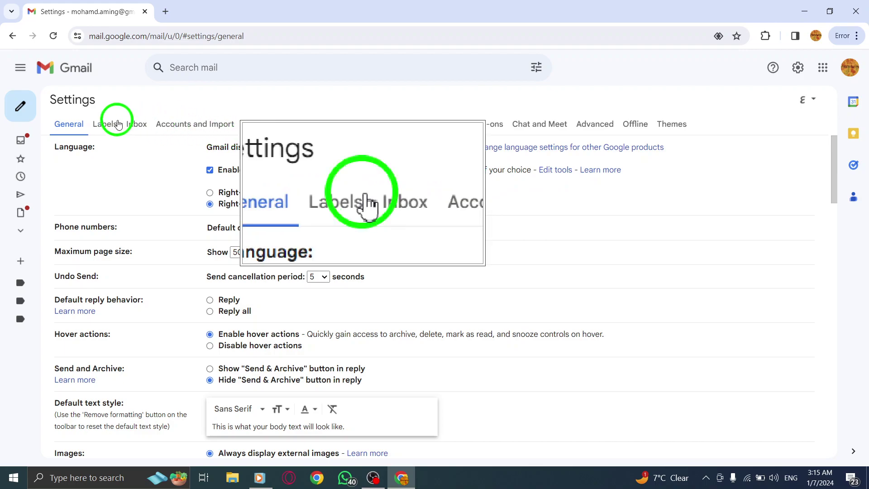
# Step: Set Important to 'hide' on the Labels tab, go back, and minimize Chrome
pyautogui.click(109, 123)
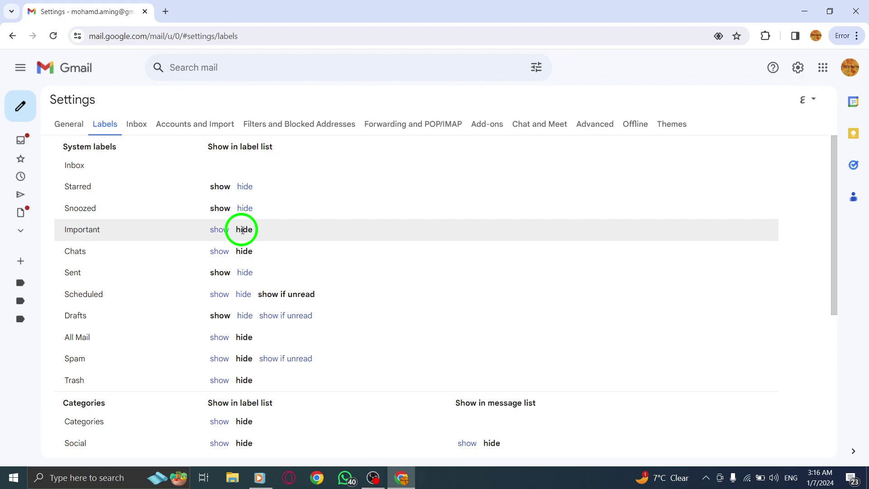
pyautogui.hotkey('alt', 'Left')
pyautogui.hotkey('alt', 'Left')
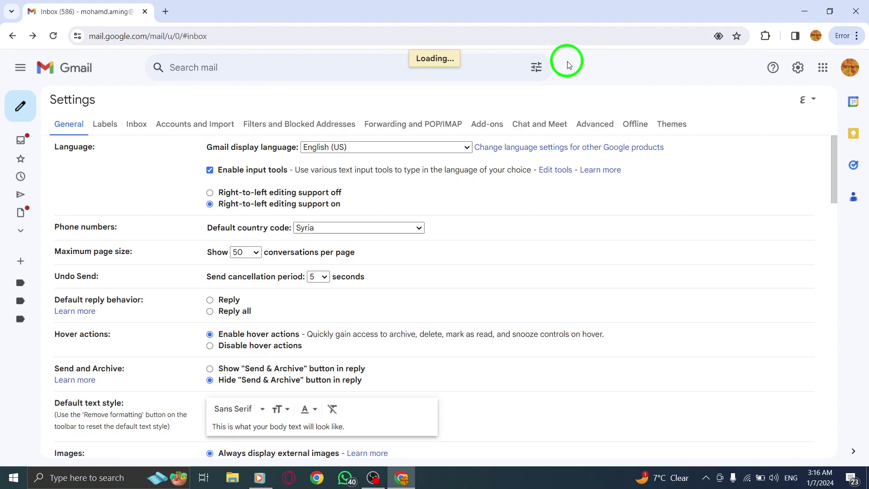
pyautogui.click(804, 11)
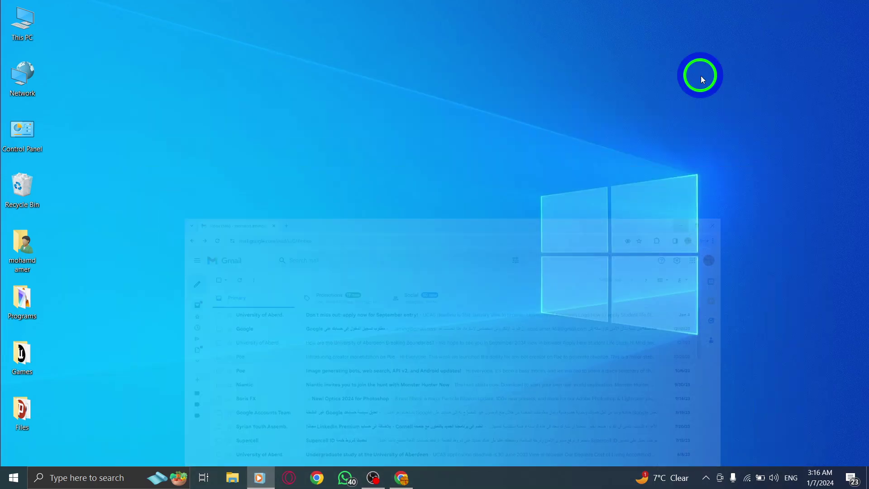